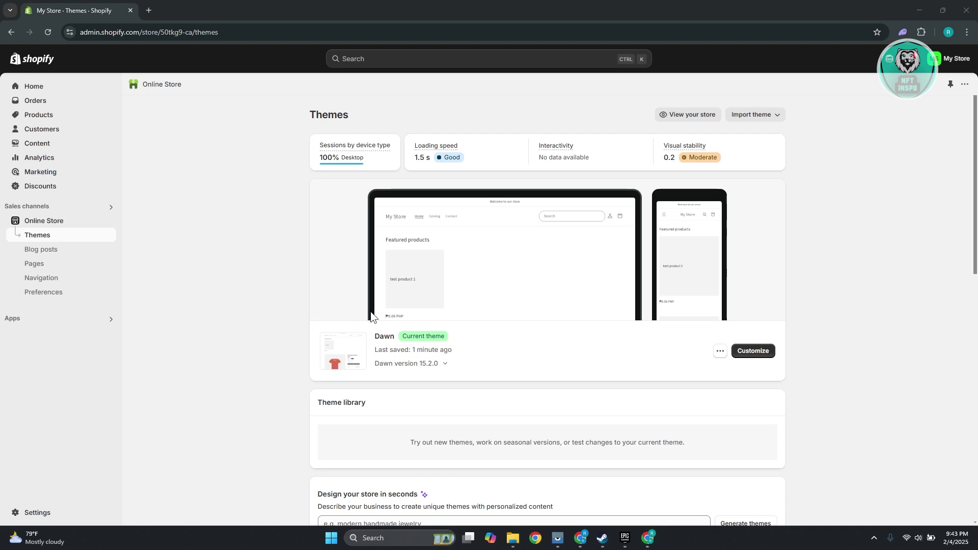
# Open the Products list showing the three active products with 10 in stock
pyautogui.click(56, 118)
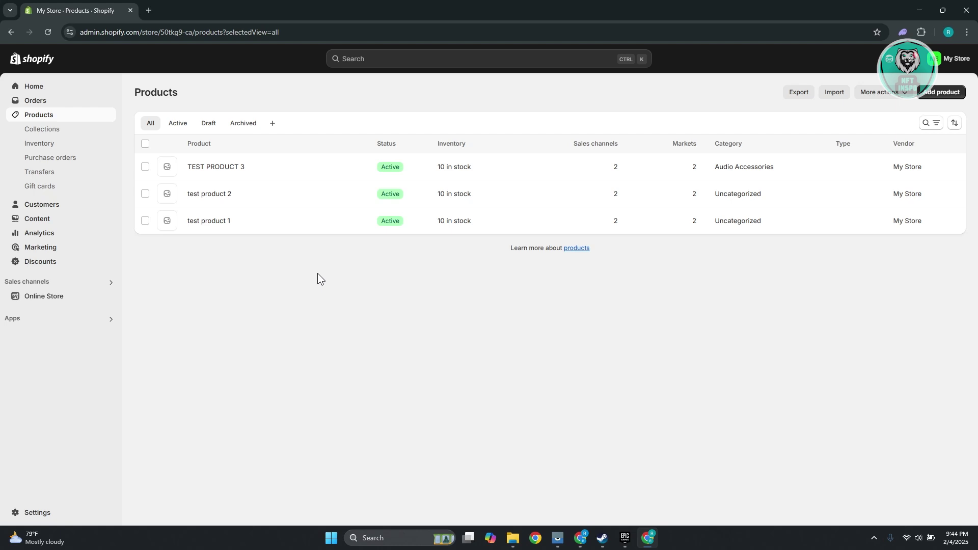
# Open the Collections page listing SAMPLE COLLECTION and Home page
pyautogui.click(42, 129)
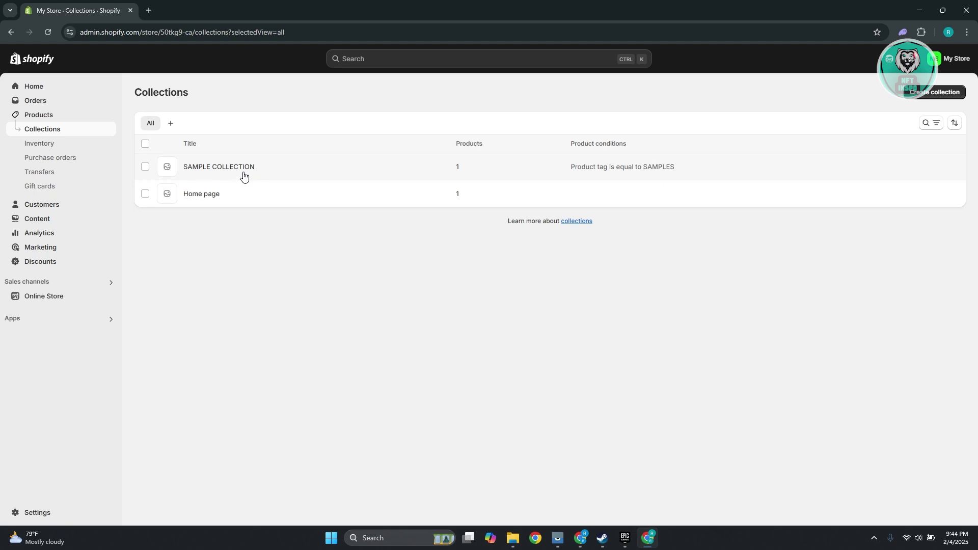
# Open SAMPLE COLLECTION and inspect its 'Tag is equal to SAMPLES' condition
pyautogui.click(244, 169)
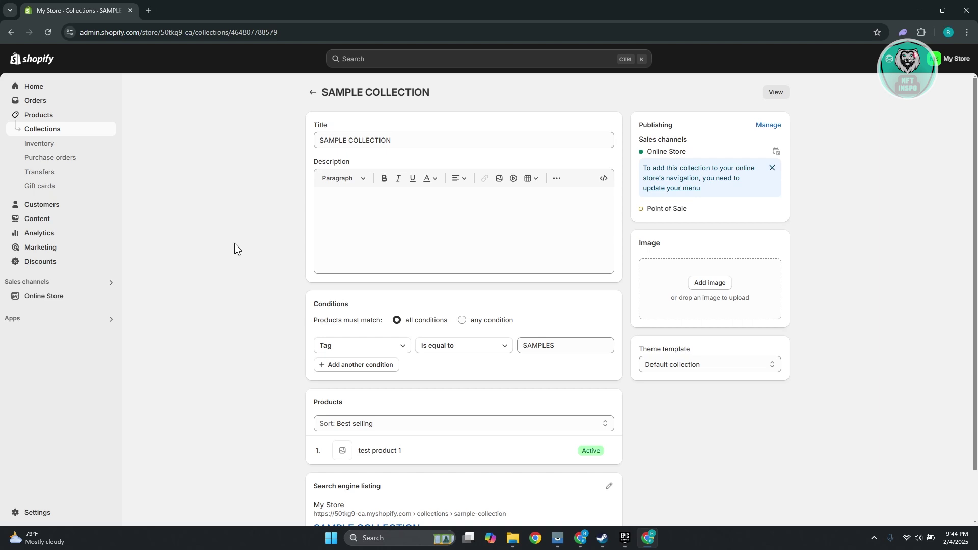
pyautogui.scroll(-2, 241, 244)
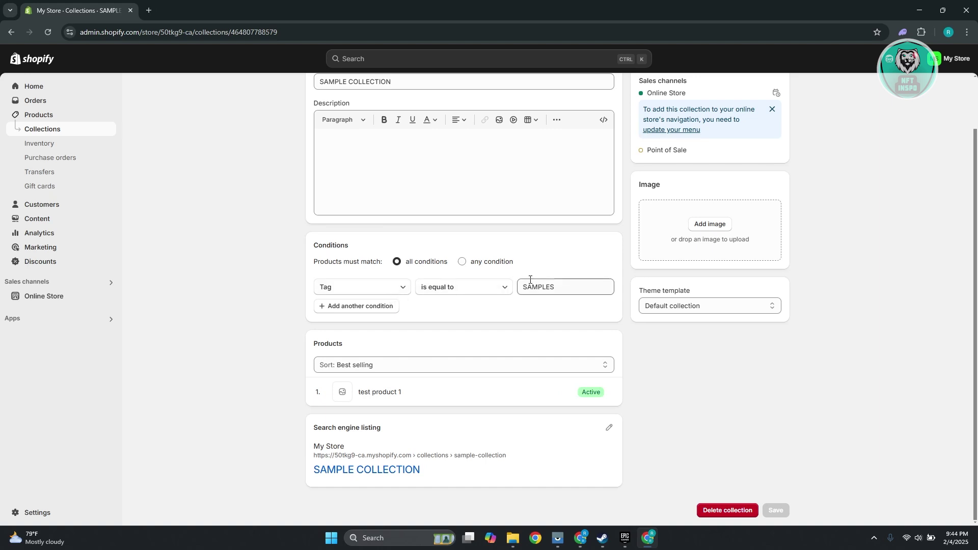
pyautogui.doubleClick(570, 292)
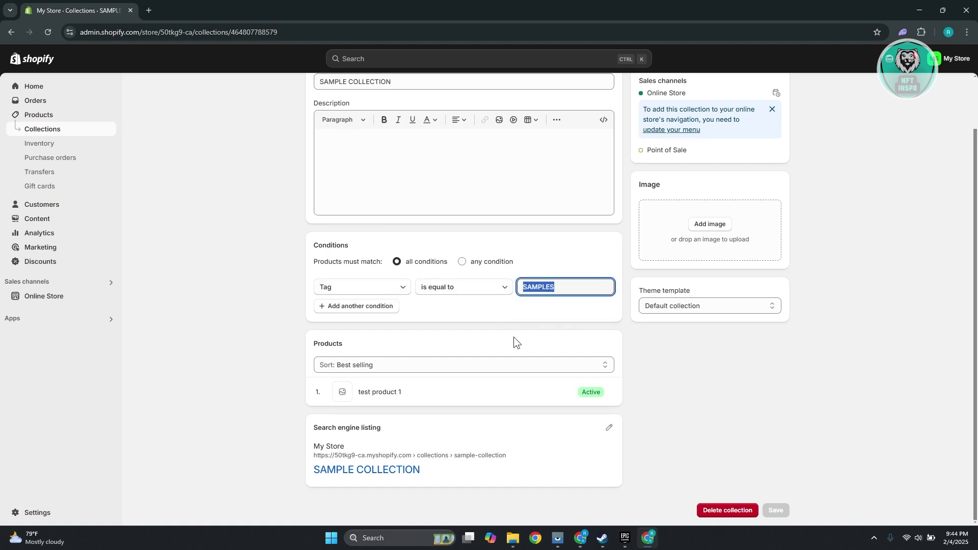
pyautogui.click(732, 380)
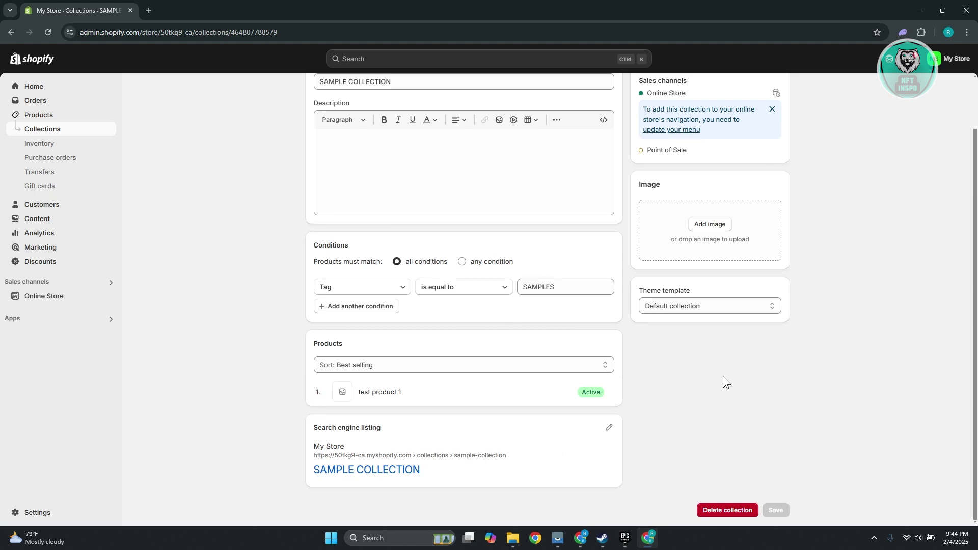
pyautogui.scroll(2, 667, 391)
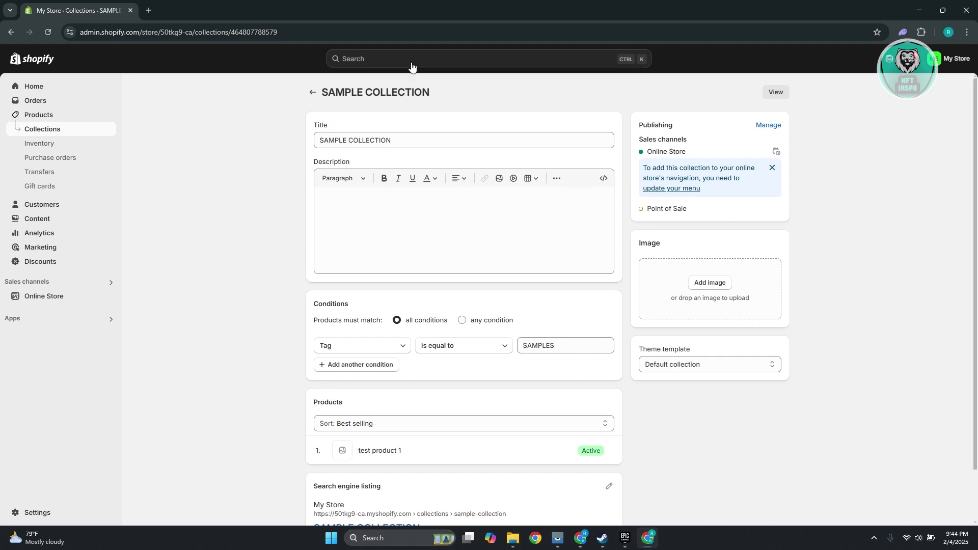
pyautogui.moveTo(439, 93); pyautogui.dragTo(321, 94)
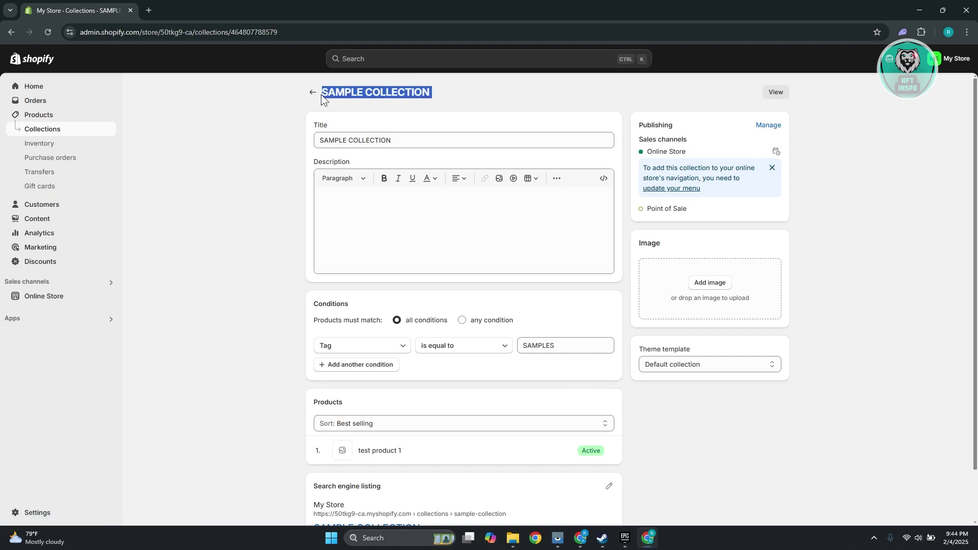
pyautogui.scroll(-3, 157, 426)
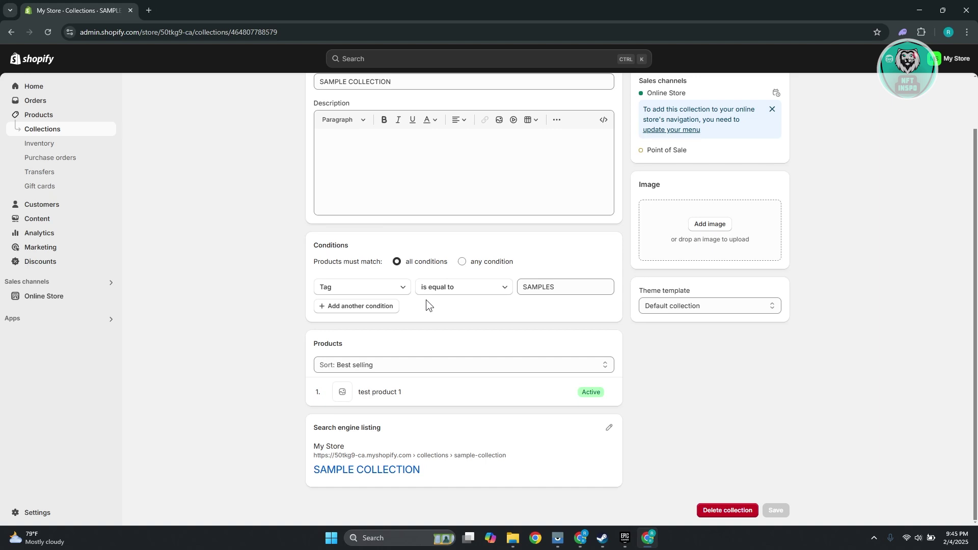
pyautogui.click(341, 207)
pyautogui.click(573, 285)
pyautogui.click(499, 323)
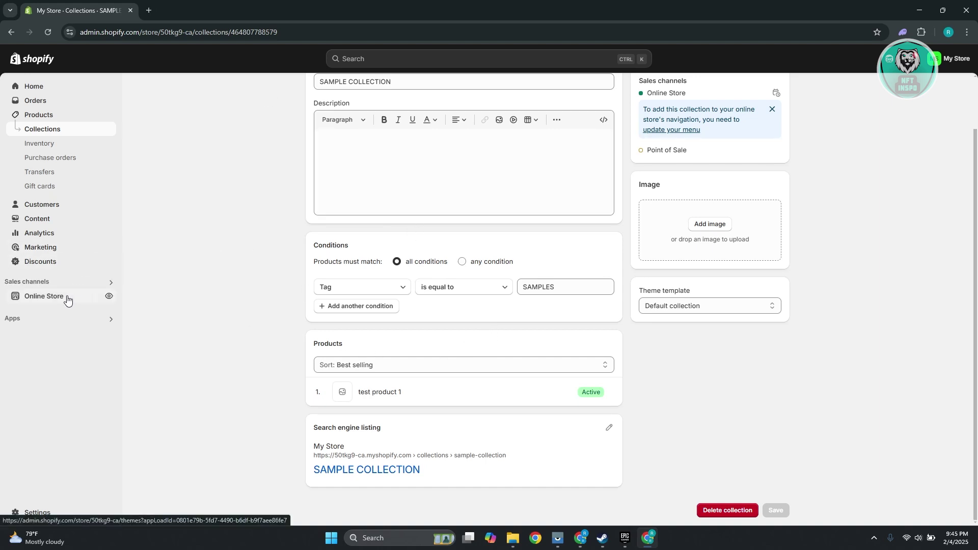
# Check the Dawn Default collection template's product grid, then return to the Themes overview
pyautogui.click(43, 296)
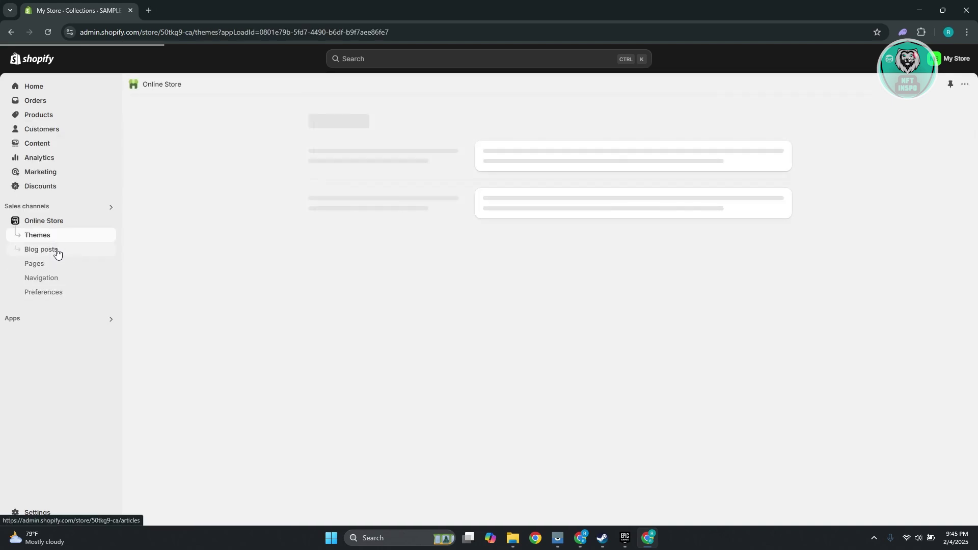
pyautogui.click(753, 357)
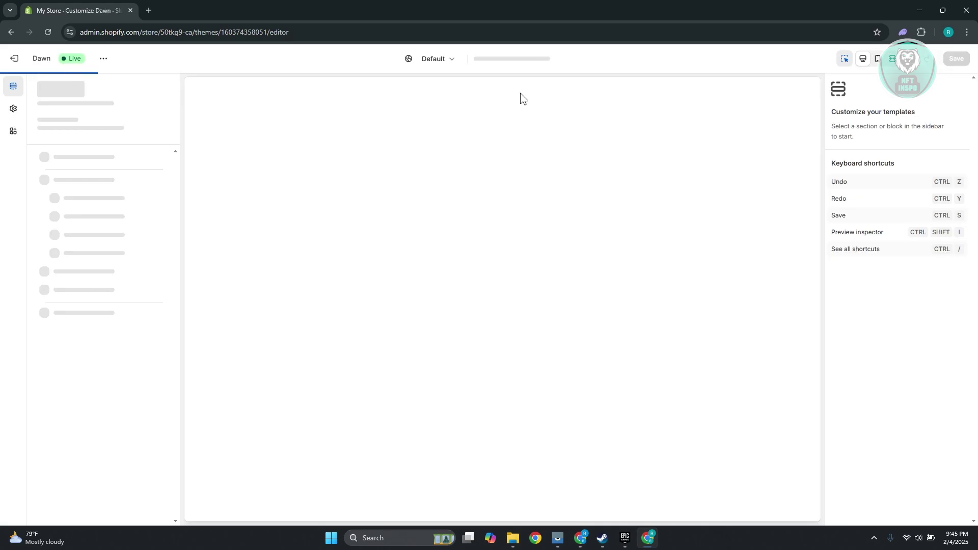
pyautogui.click(538, 61)
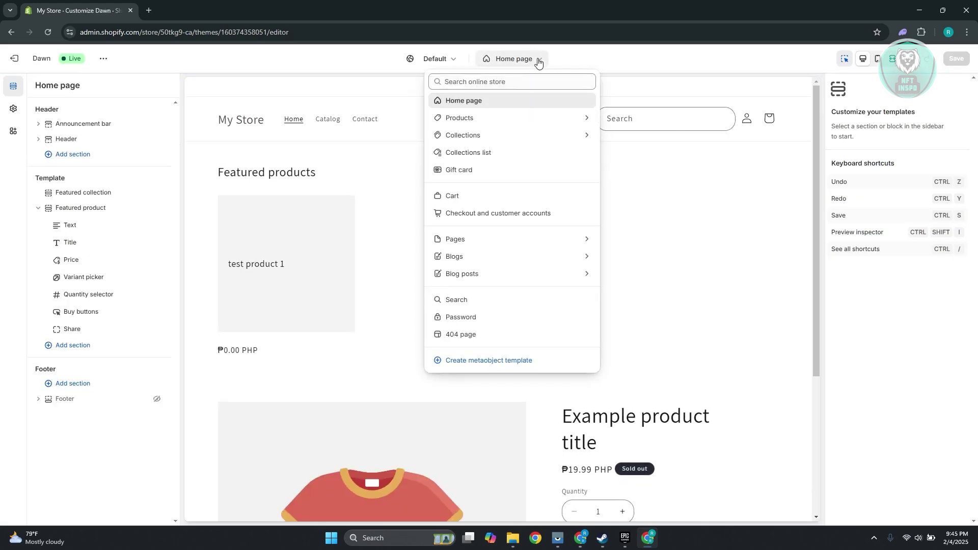
pyautogui.click(475, 136)
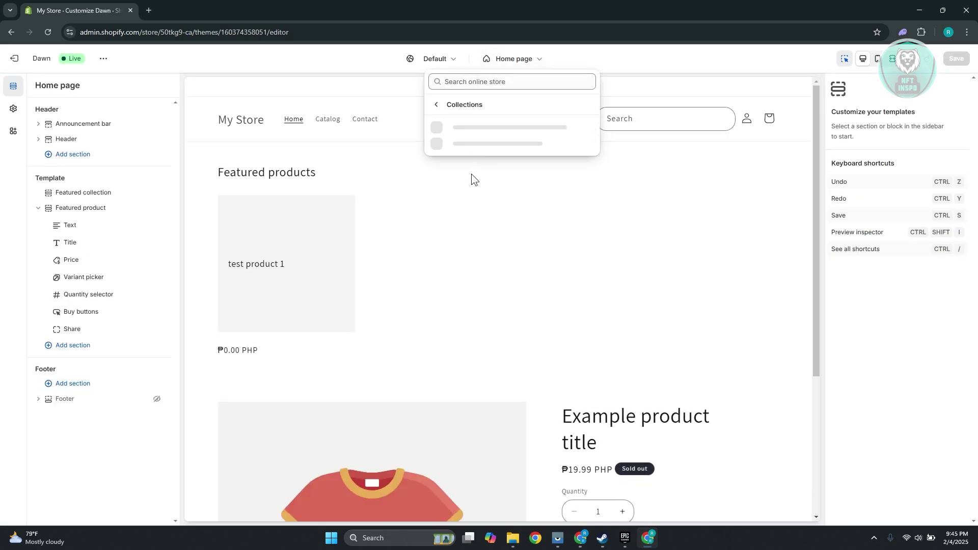
pyautogui.click(501, 138)
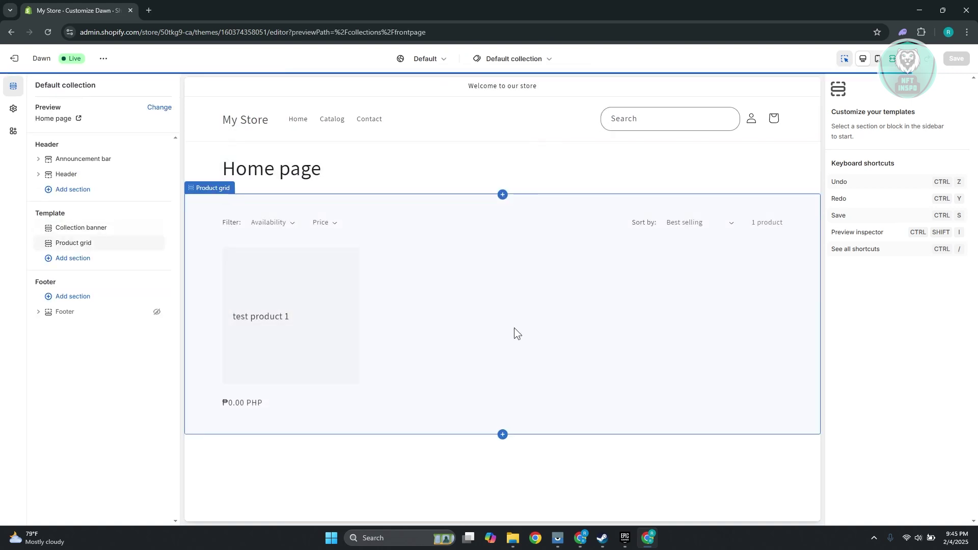
pyautogui.click(378, 279)
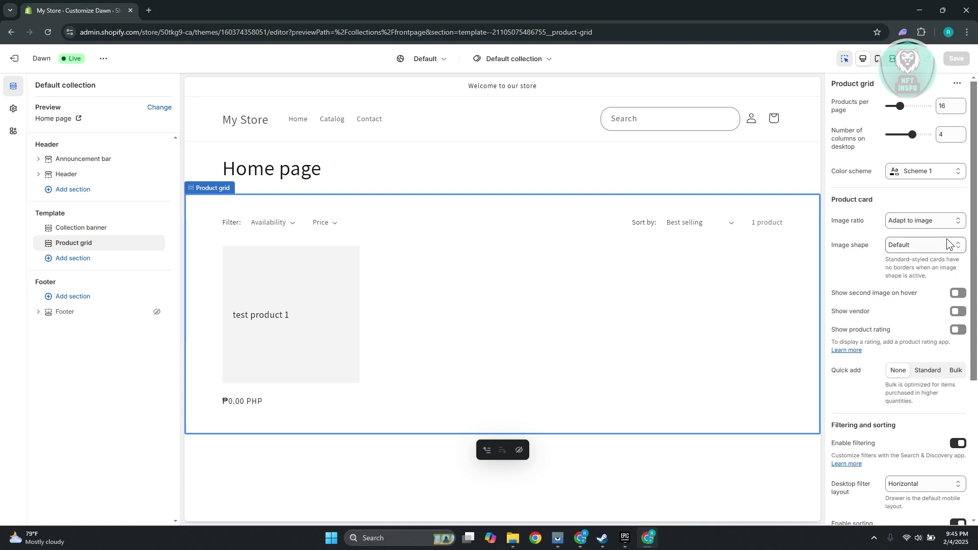
pyautogui.scroll(-3, 858, 241)
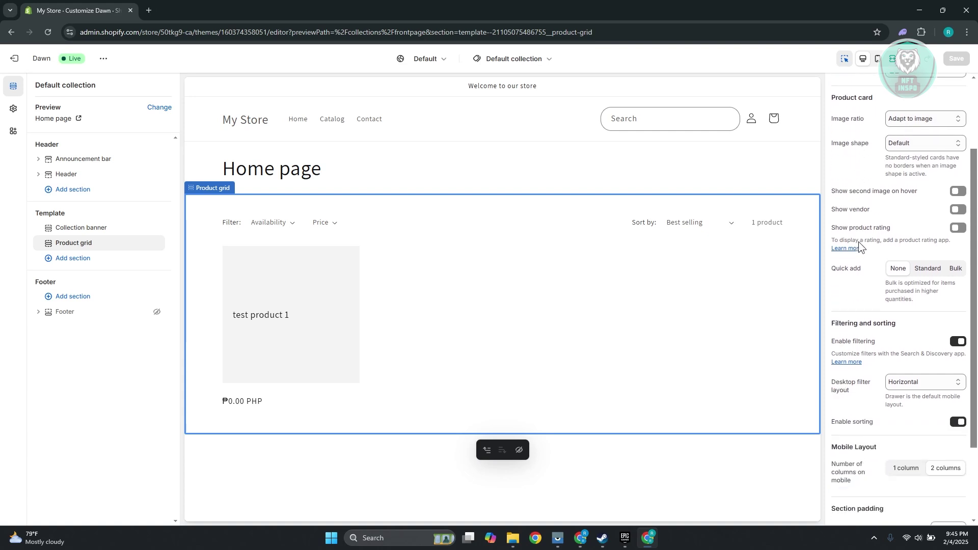
pyautogui.scroll(-3, 858, 242)
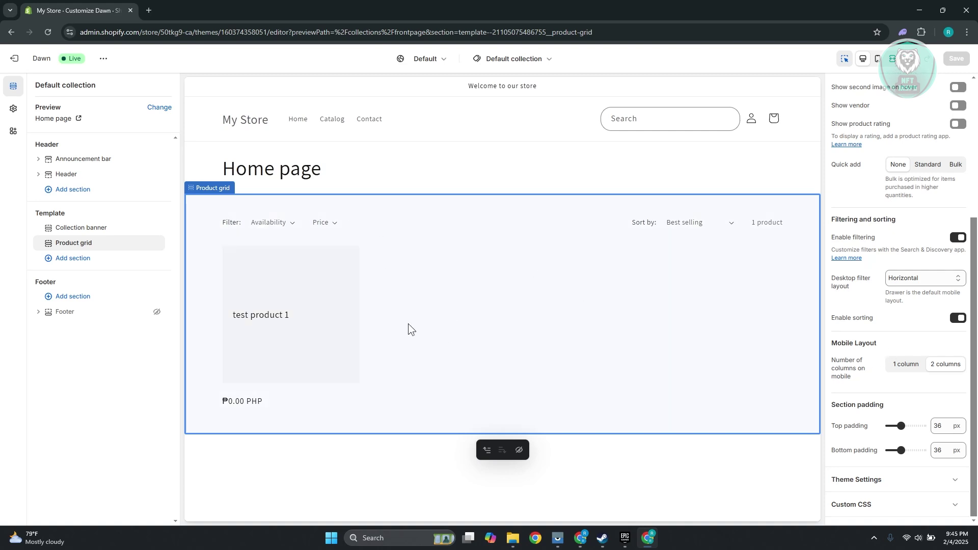
pyautogui.scroll(6, 888, 308)
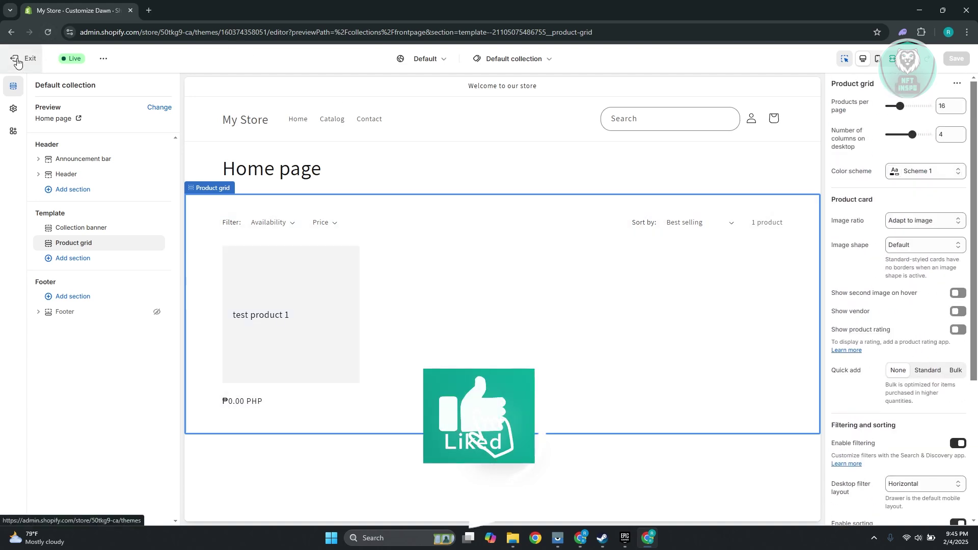
pyautogui.click(14, 59)
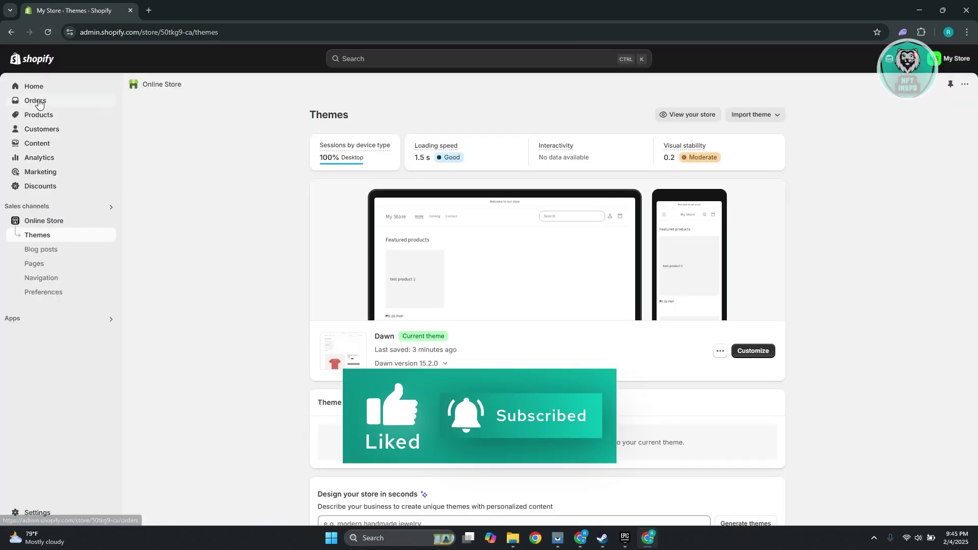
# Open test product 2 from the Products list
pyautogui.click(36, 100)
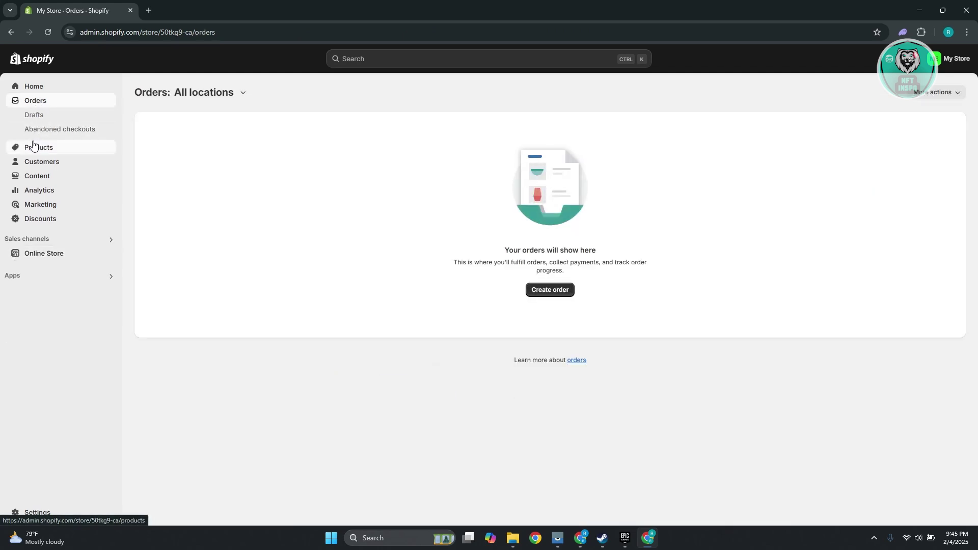
pyautogui.click(39, 114)
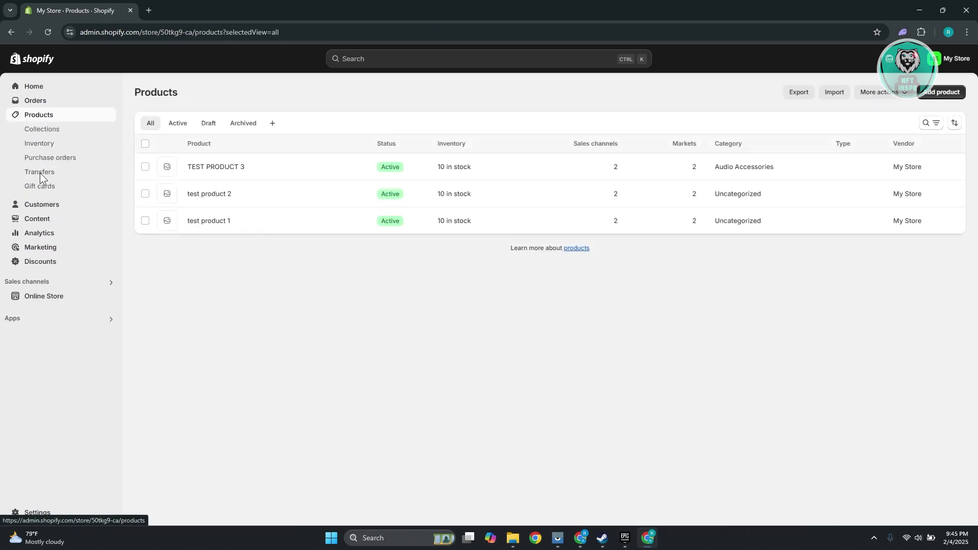
pyautogui.click(218, 193)
pyautogui.scroll(-3, 550, 305)
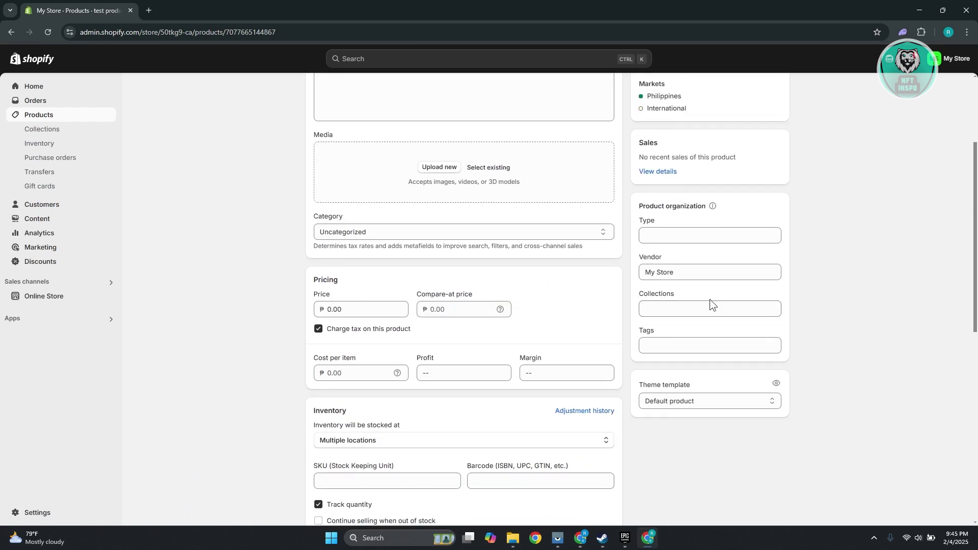
# Add the SAMPLES tag to test product 2 and save it
pyautogui.click(703, 345)
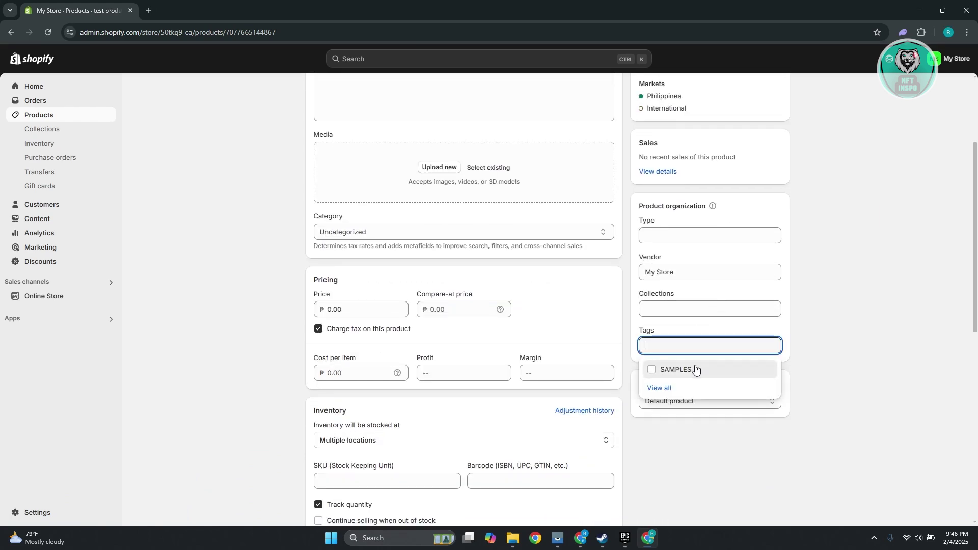
pyautogui.click(696, 369)
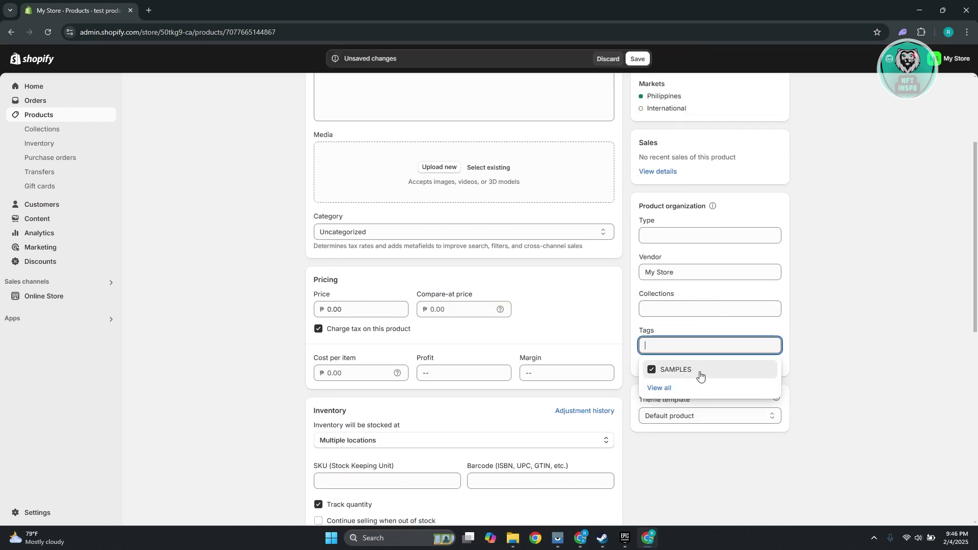
pyautogui.click(878, 350)
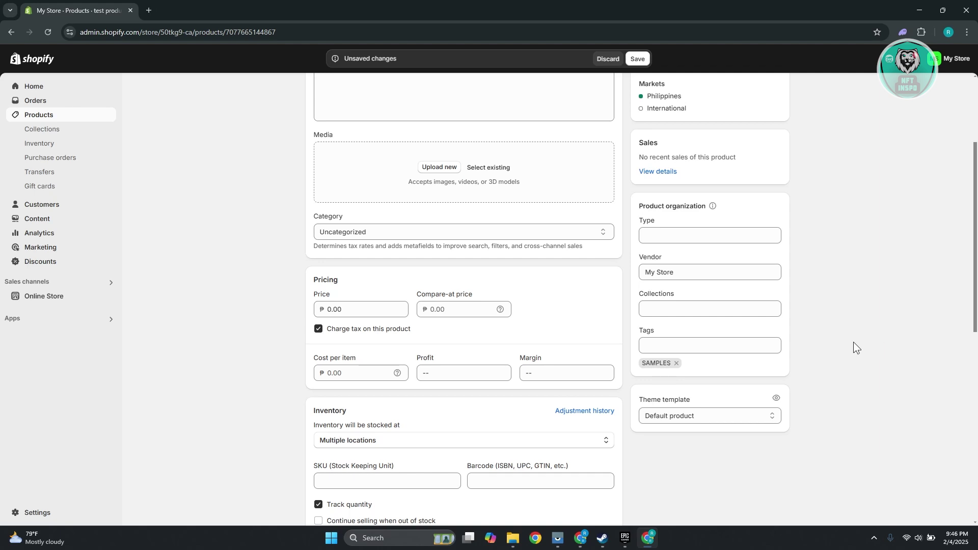
pyautogui.click(639, 59)
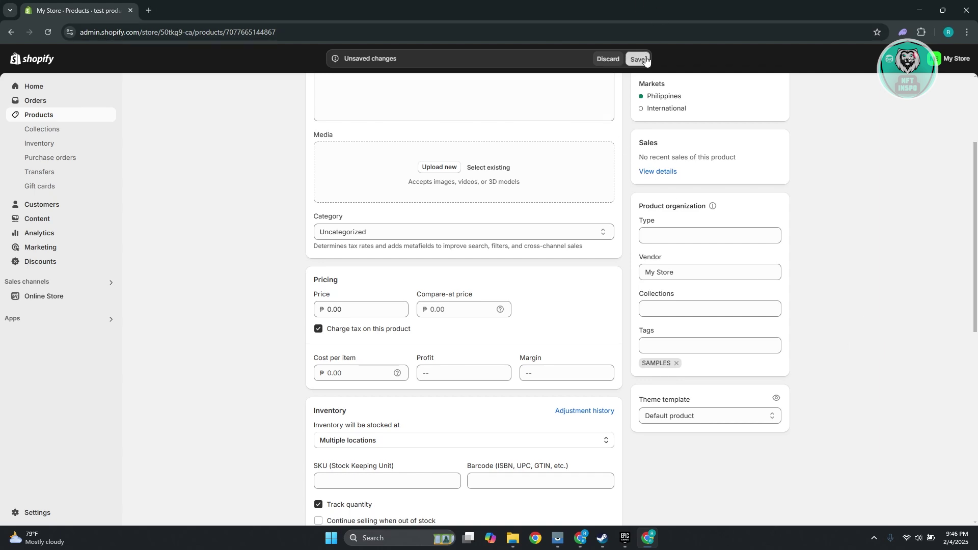
# Launch the Dawn theme editor from Online Store, previewing the home page
pyautogui.click(44, 296)
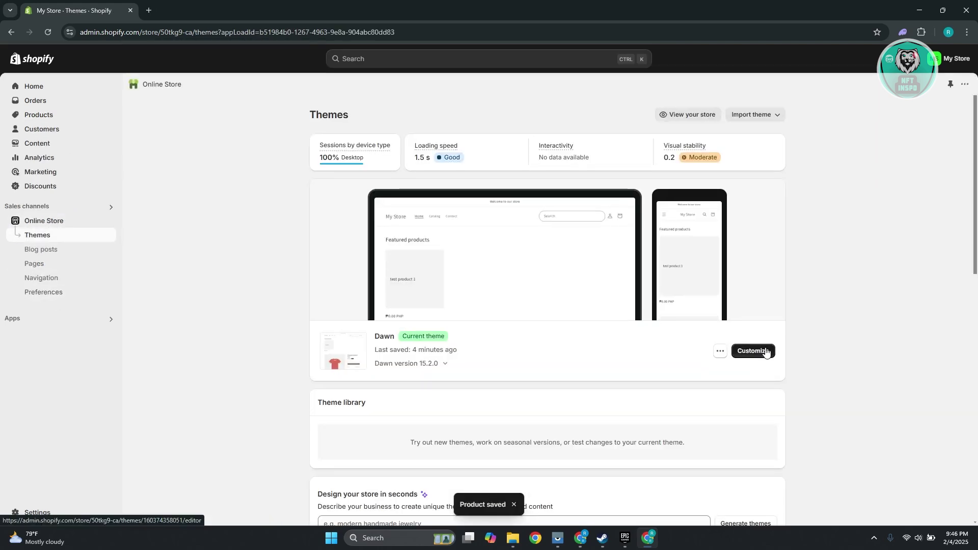
pyautogui.click(752, 349)
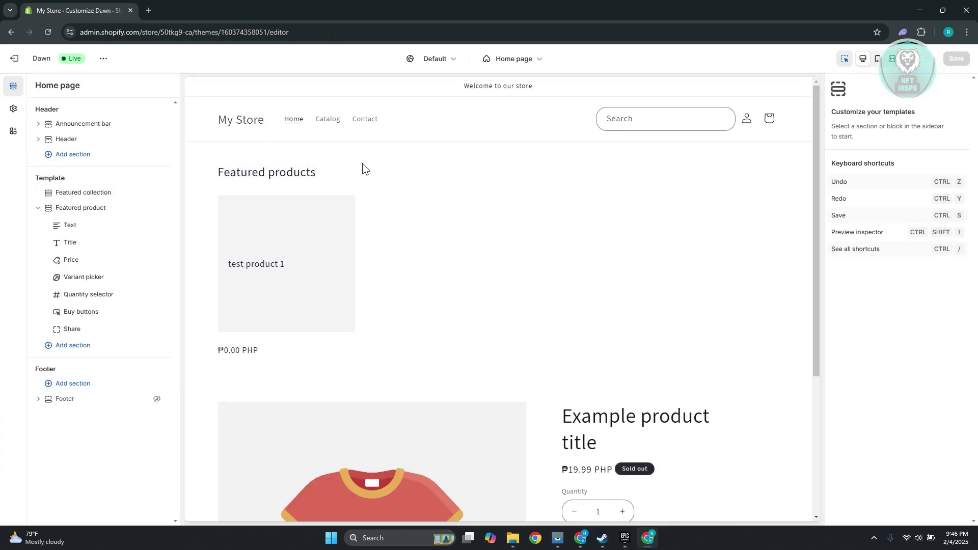
# Keep SAMPLE COLLECTION as the Featured collection source, now showing test products 1 and 2
pyautogui.click(403, 158)
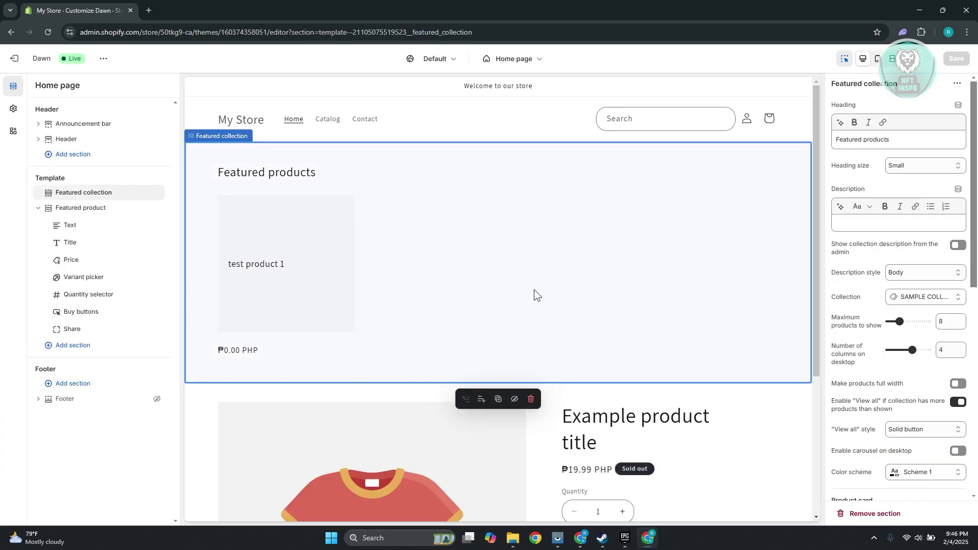
pyautogui.scroll(-2, 534, 290)
pyautogui.scroll(2, 524, 267)
pyautogui.click(924, 296)
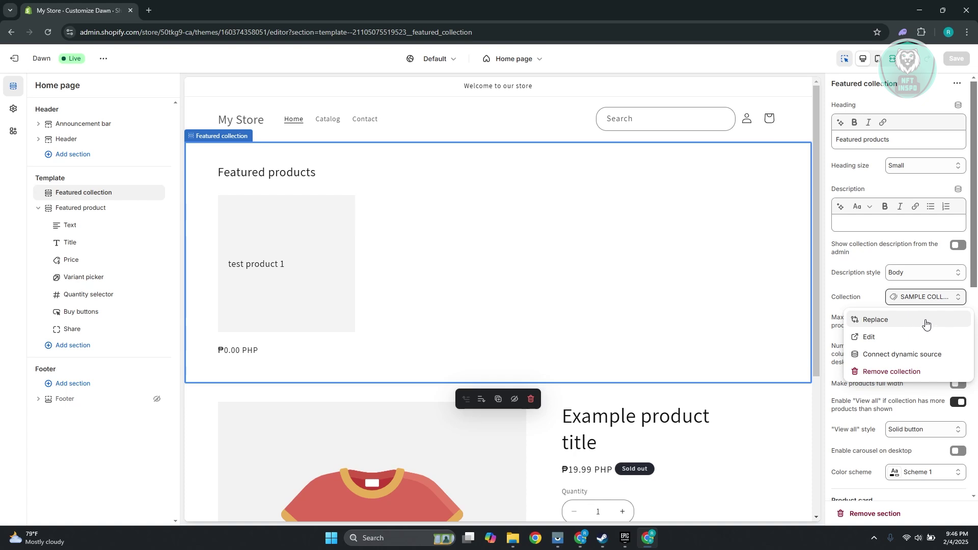
pyautogui.click(901, 329)
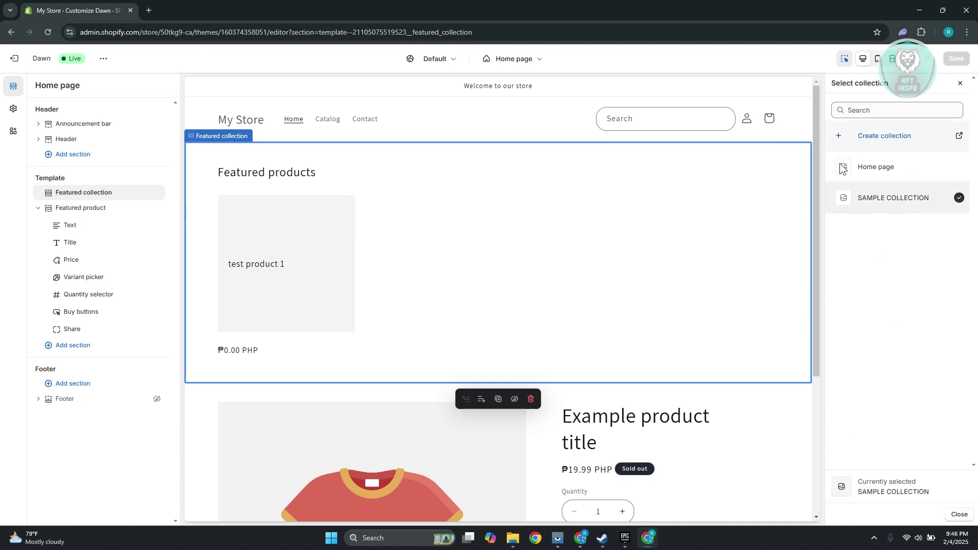
pyautogui.click(960, 83)
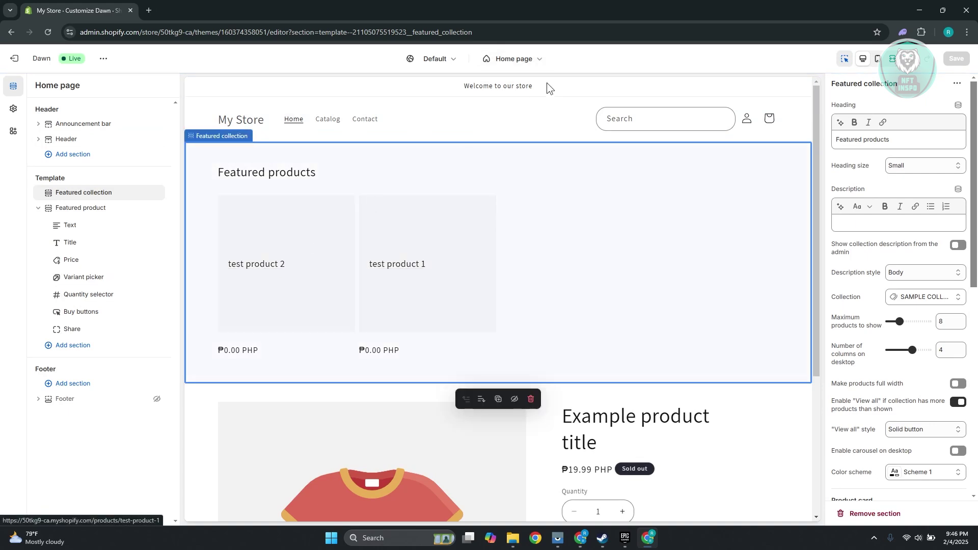
pyautogui.click(514, 59)
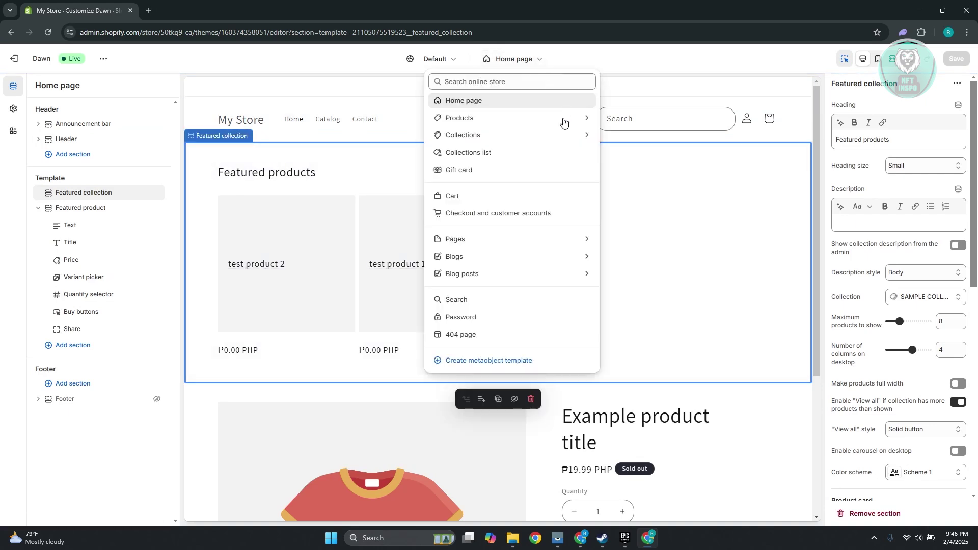
# Preview the Collections > Default collection template and select its Product grid section
pyautogui.click(525, 135)
pyautogui.click(512, 134)
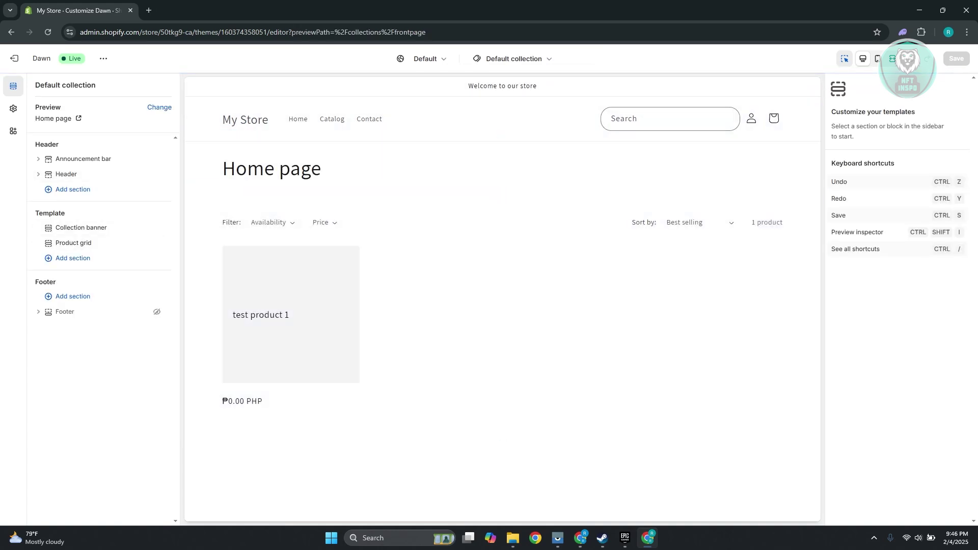
pyautogui.click(301, 280)
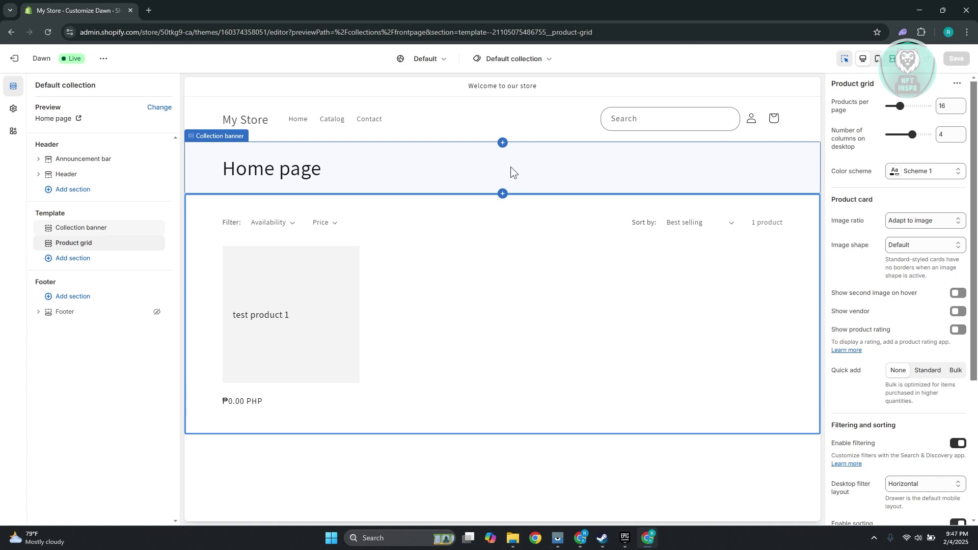
# Insert a Collection list section above the product grid and select its first card
pyautogui.click(502, 194)
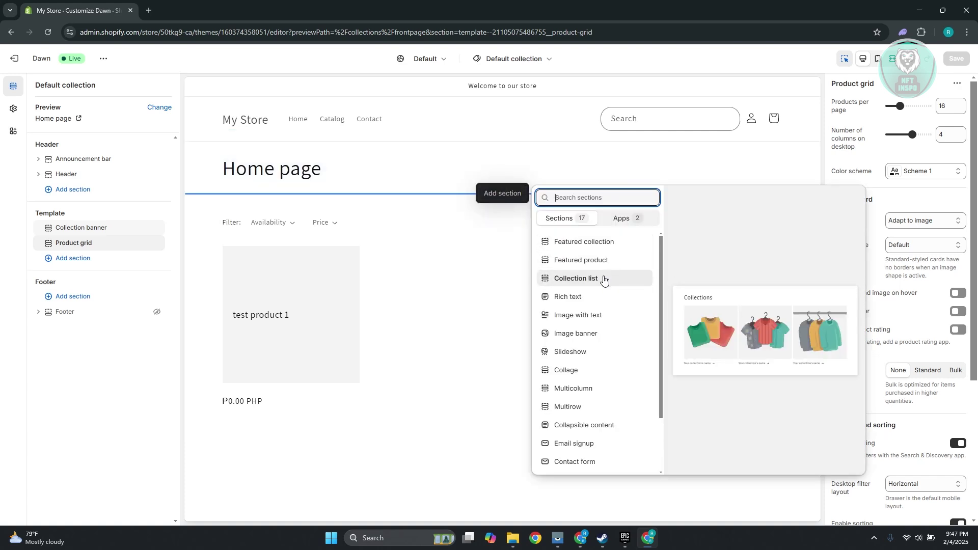
pyautogui.press('Escape')
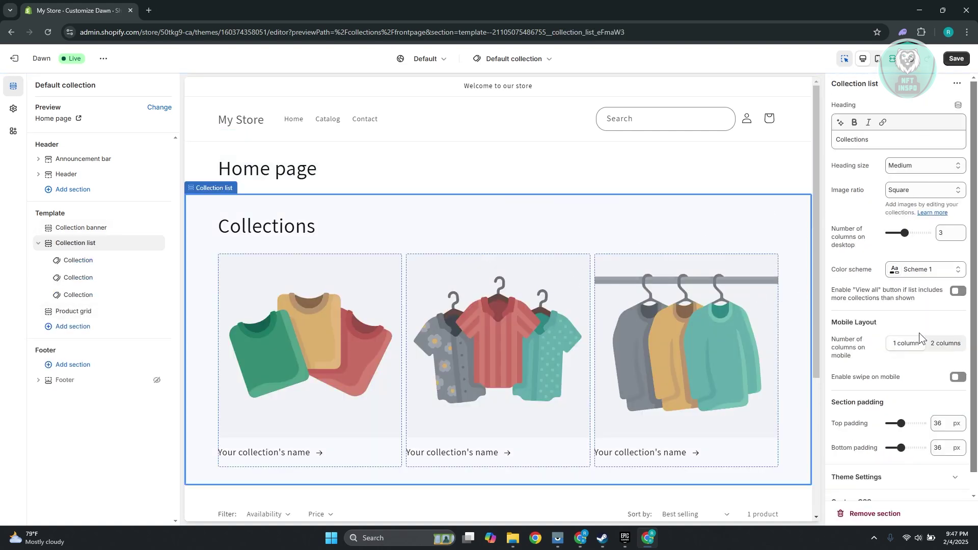
pyautogui.scroll(-1, 879, 243)
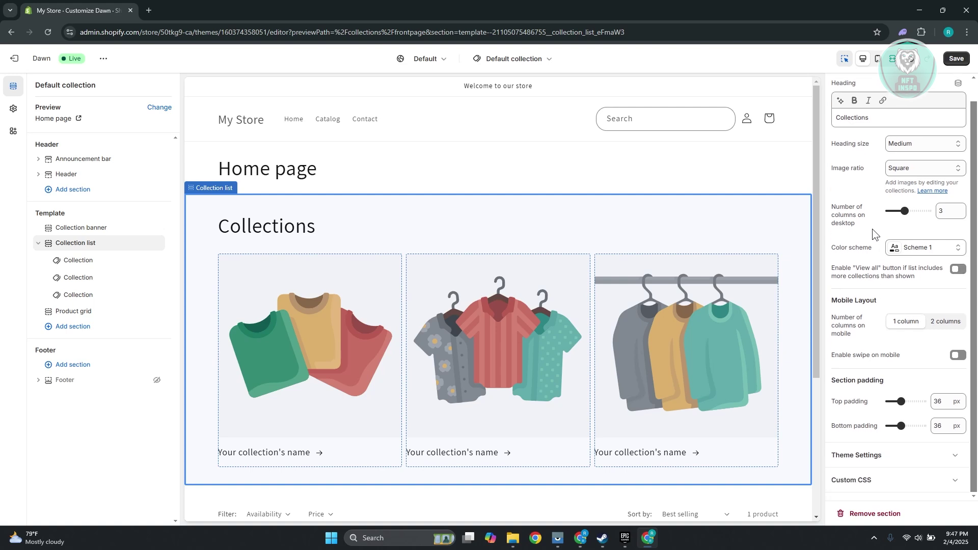
pyautogui.scroll(1, 871, 228)
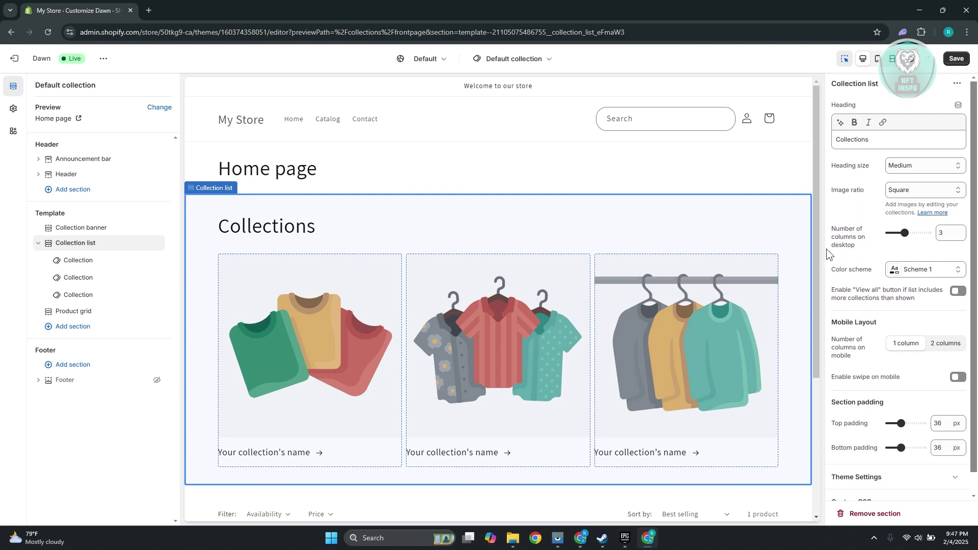
pyautogui.click(380, 335)
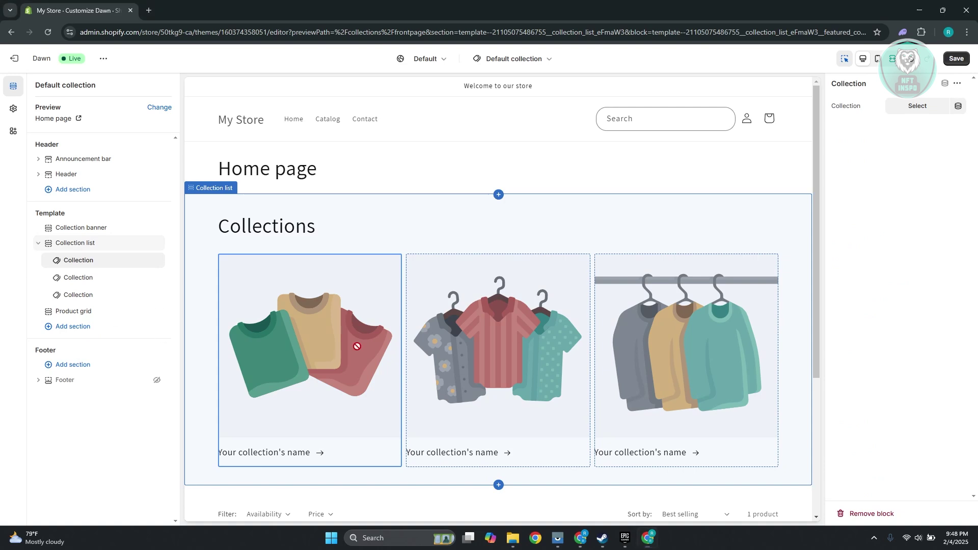
# Point the first Collection list card at SAMPLE COLLECTION and preview that collection
pyautogui.click(916, 105)
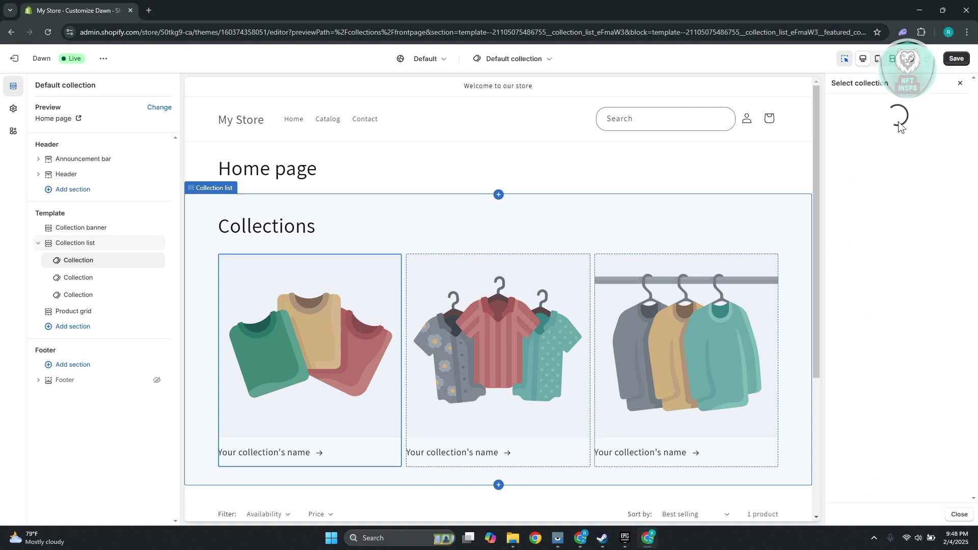
pyautogui.click(893, 198)
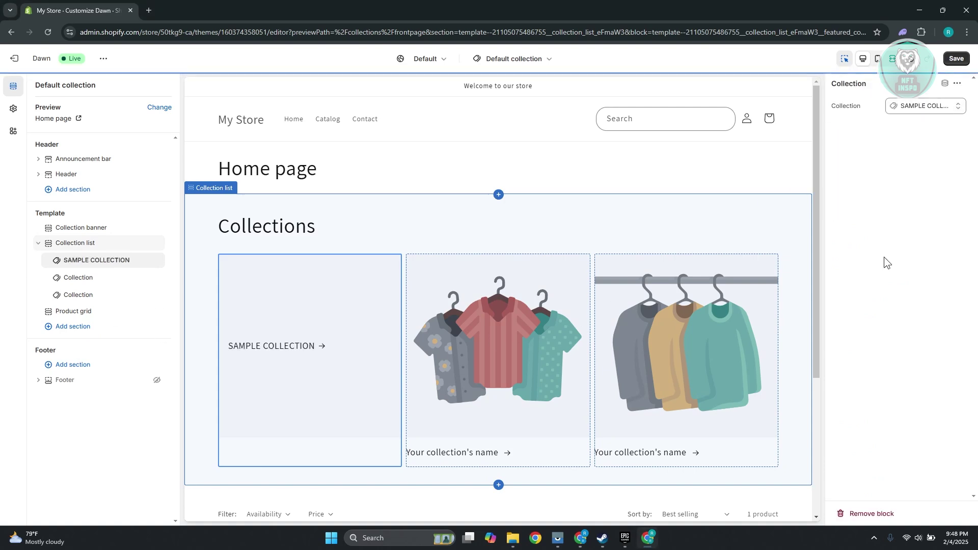
pyautogui.click(291, 351)
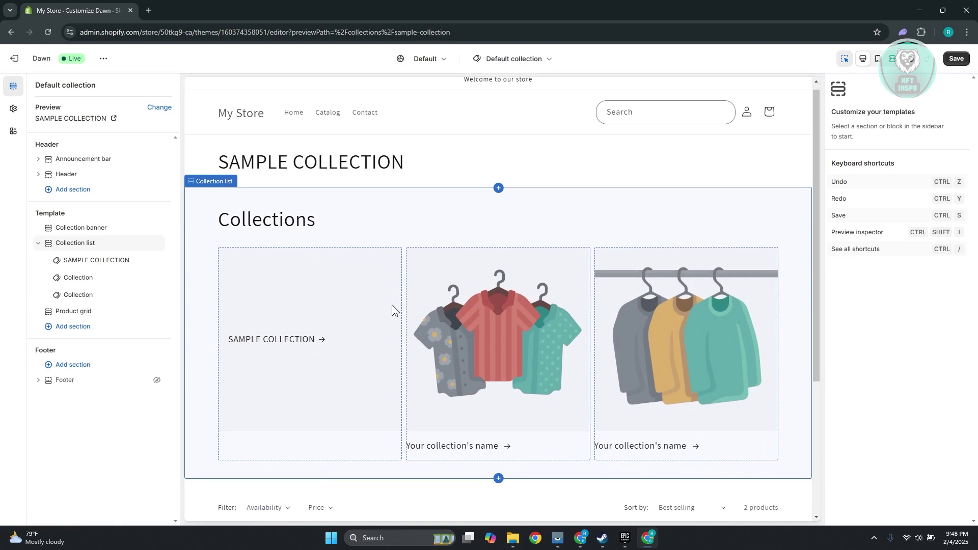
pyautogui.scroll(-5, 392, 304)
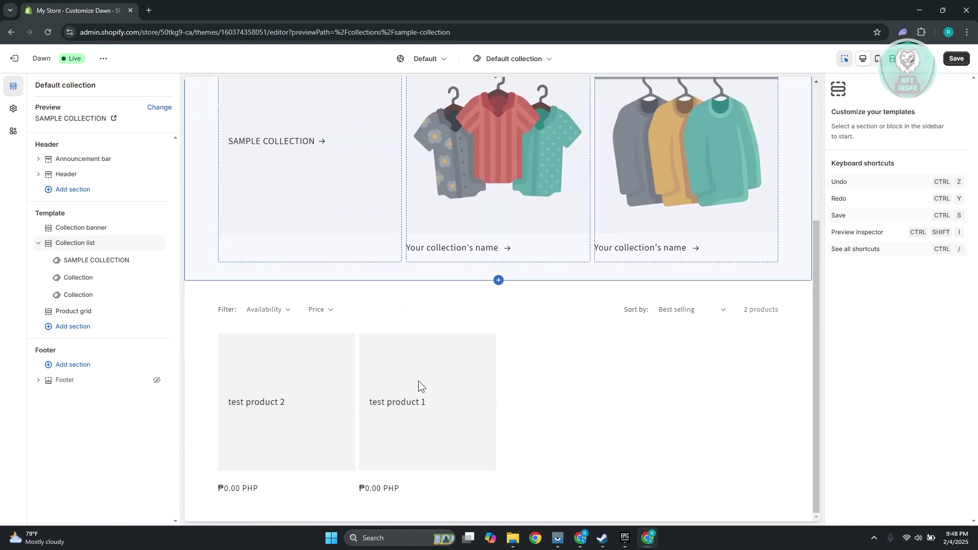
pyautogui.scroll(5, 417, 381)
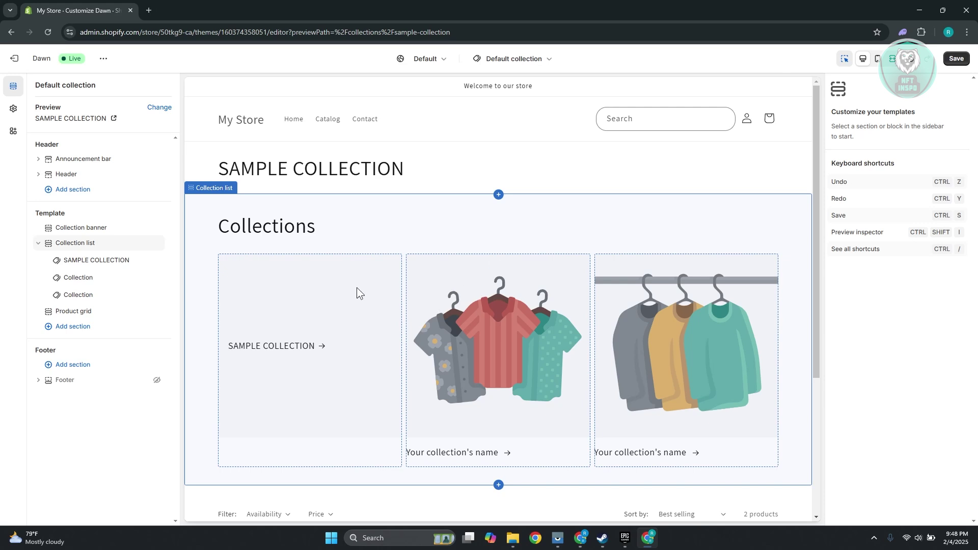
# Exit the theme editor and leave the page, discarding the collection template's unsaved changes
pyautogui.click(14, 58)
pyautogui.click(615, 312)
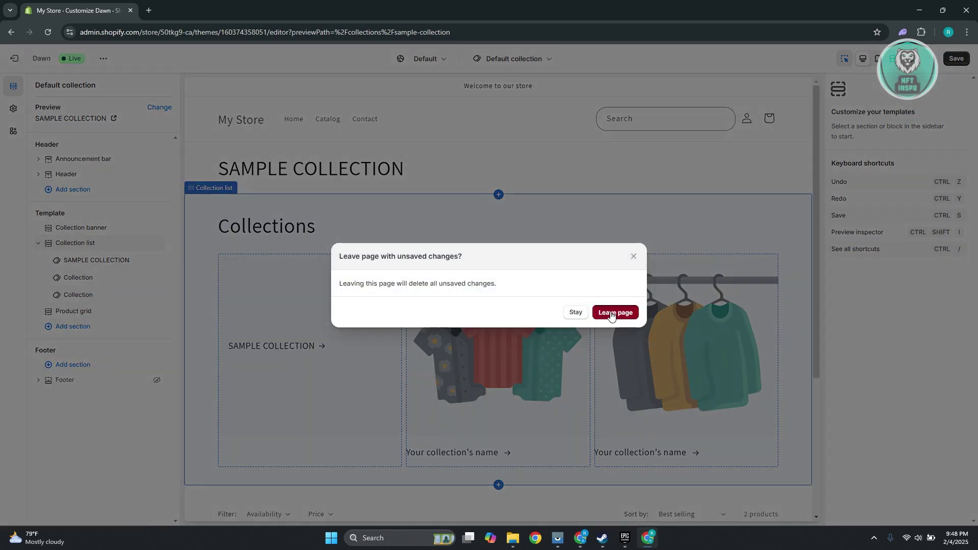